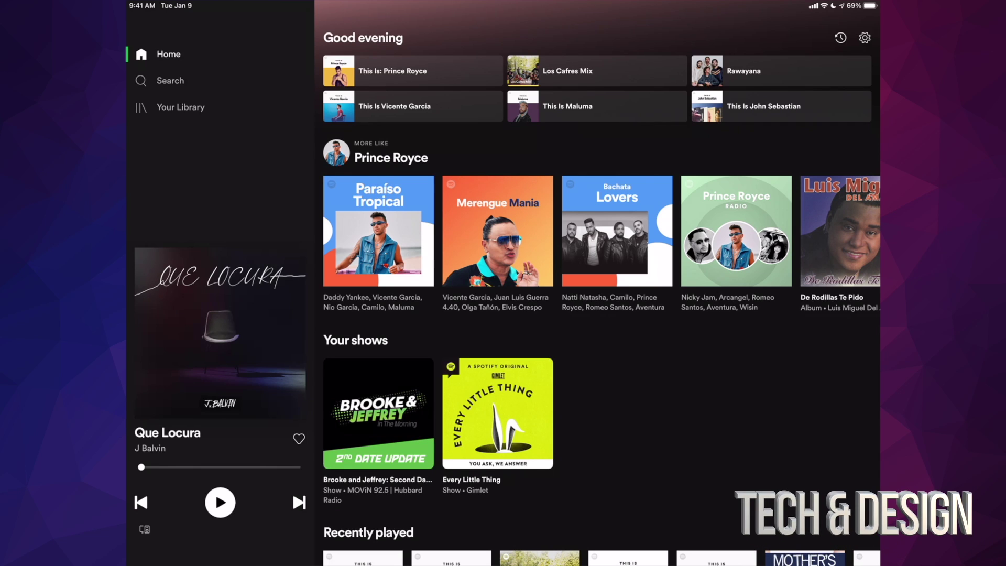
scroll(601, 283, down, 5)
Step: Open the 'This Is J Balvin' playlist tile on the Home screen
click(361, 373)
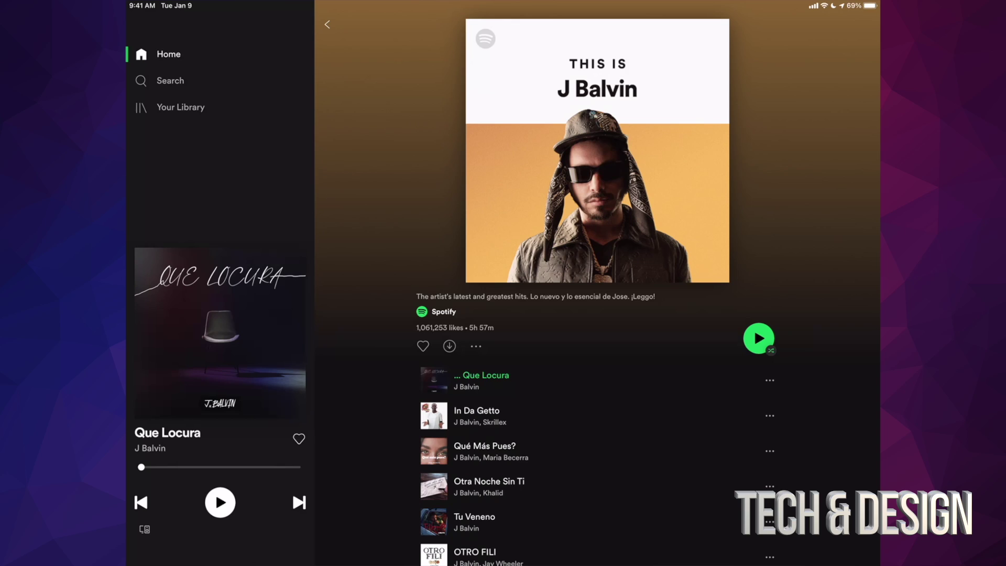
Step: Download the 'This Is J Balvin' playlist for offline listening from its options menu
click(475, 345)
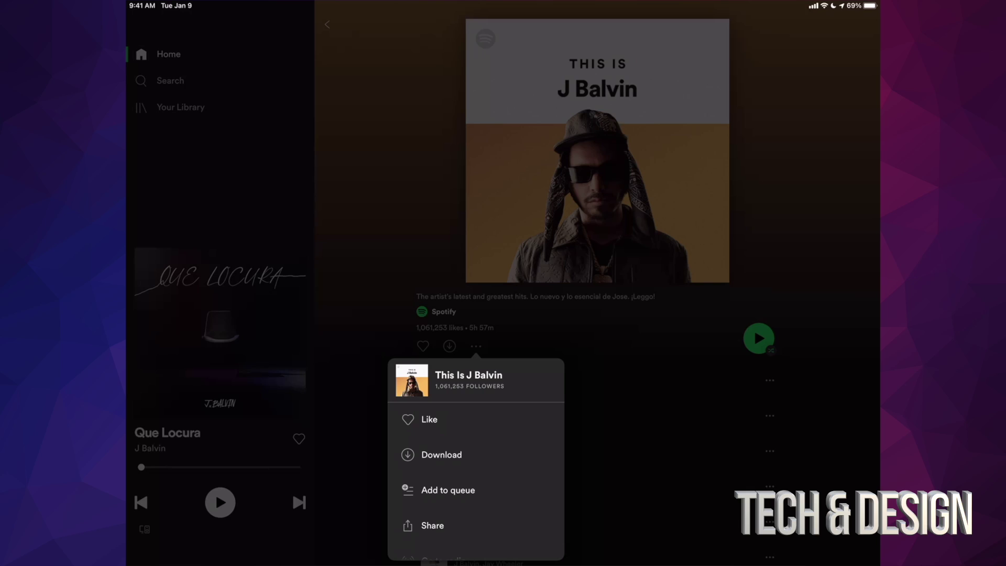
click(441, 455)
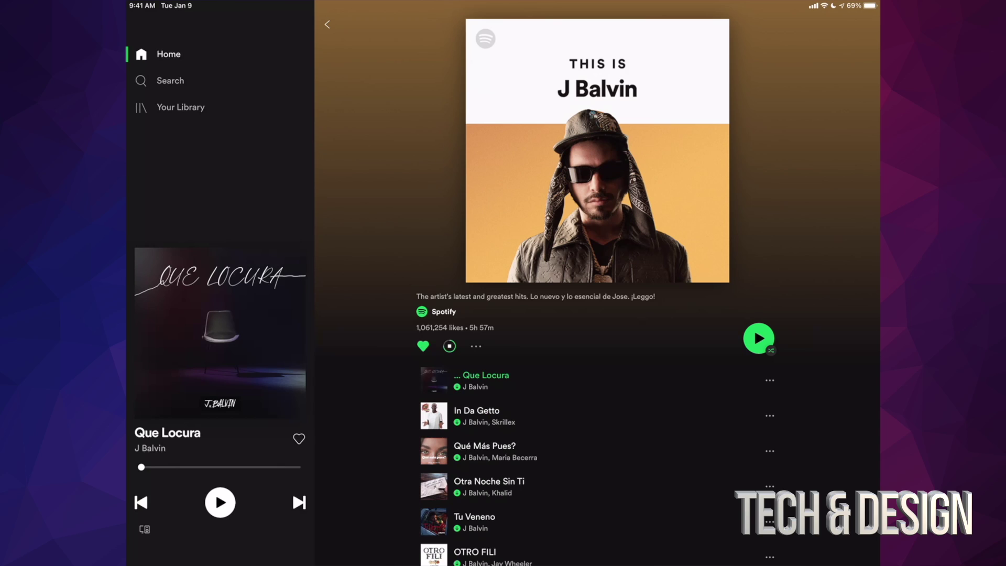
scroll(597, 314, down, 5)
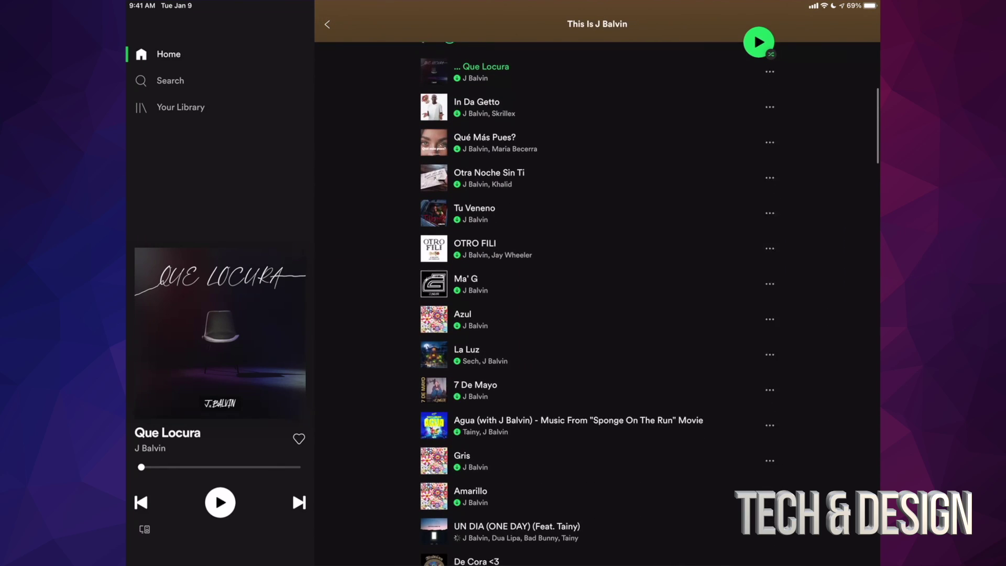
scroll(597, 315, down, 3)
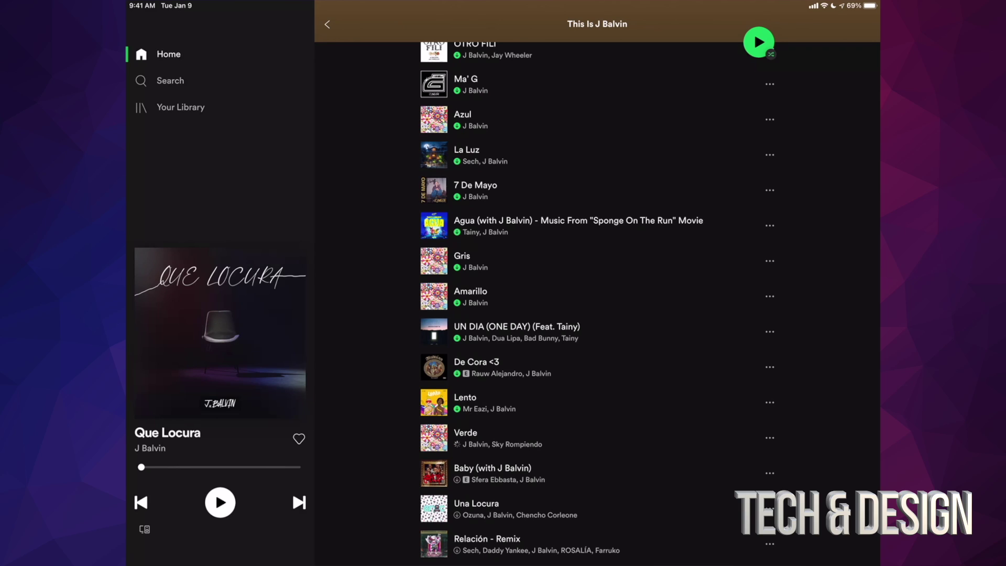
scroll(597, 304, down, 5)
scroll(597, 303, down, 5)
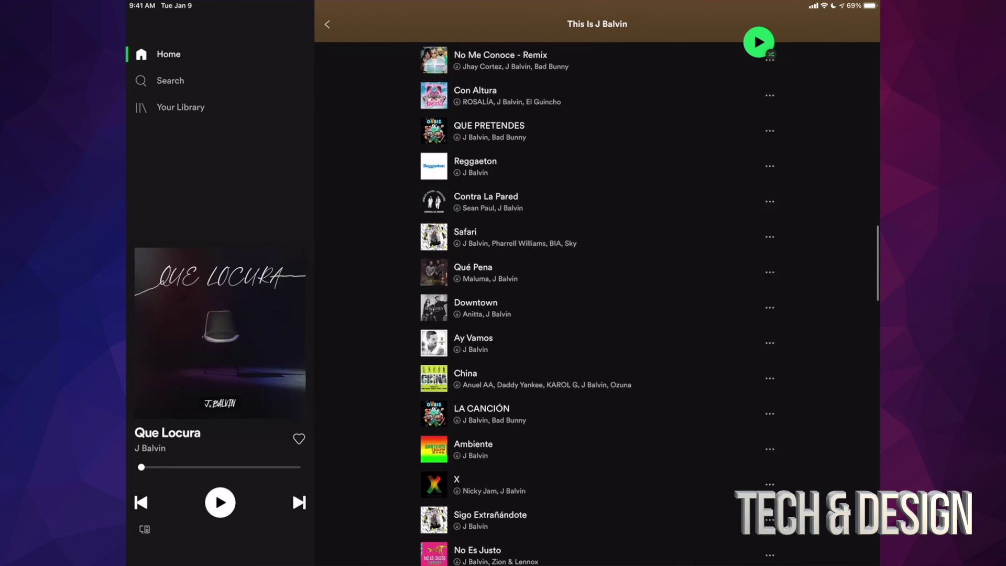
scroll(597, 304, up, 4)
scroll(597, 303, up, 3)
scroll(597, 303, up, 5)
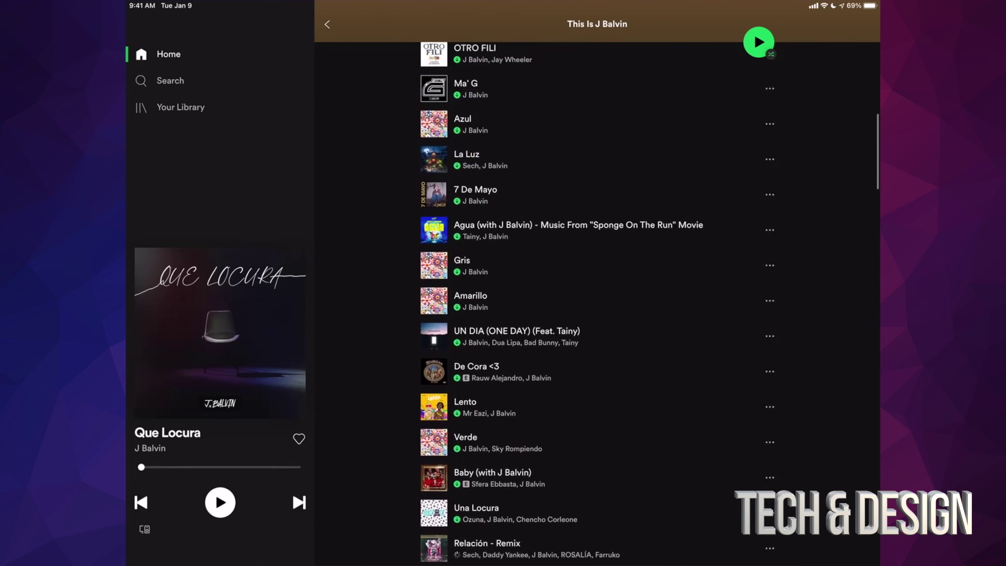
scroll(597, 303, up, 3)
scroll(597, 304, up, 3)
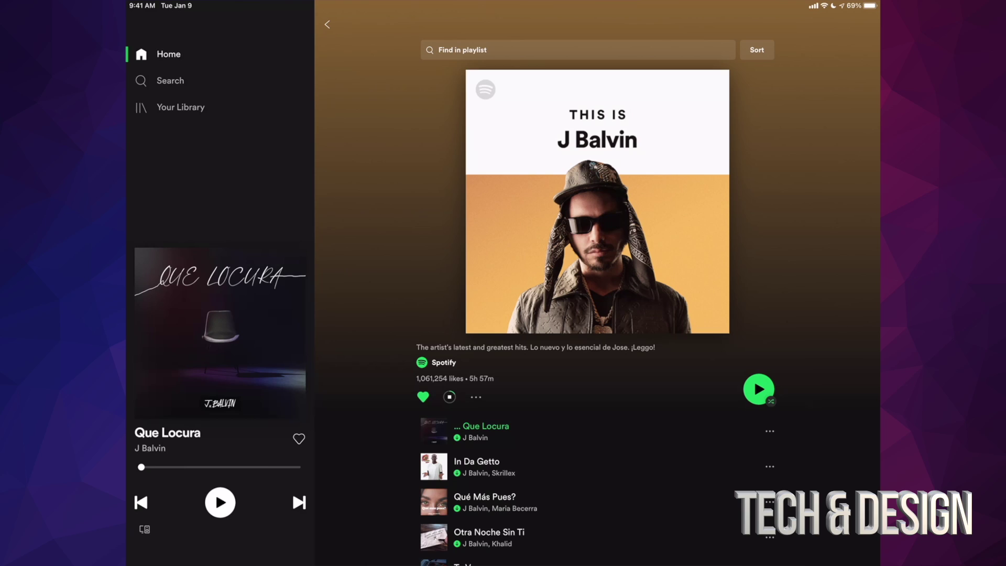
click(476, 397)
scroll(598, 315, down, 2)
scroll(597, 315, down, 5)
scroll(598, 314, down, 3)
scroll(597, 315, down, 4)
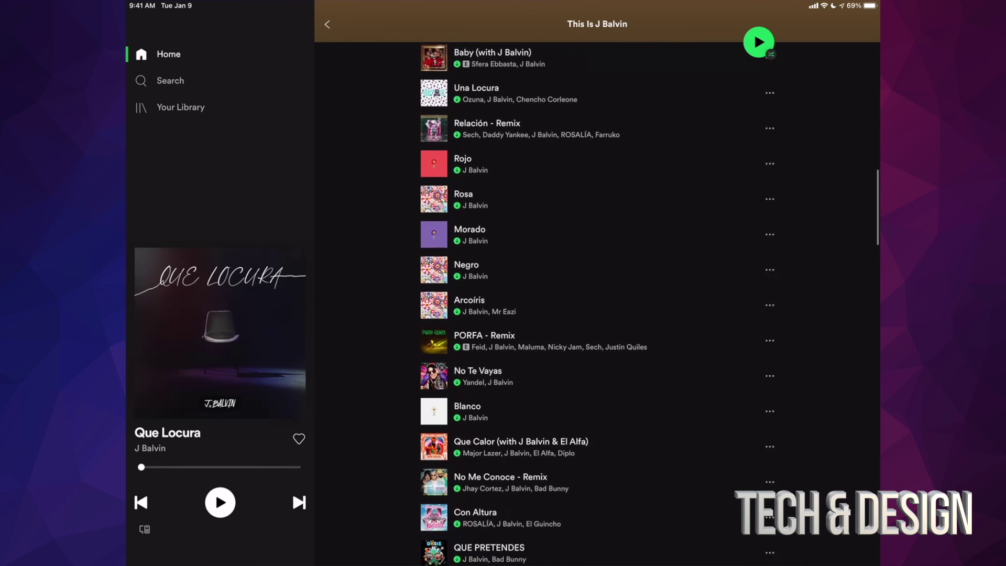
scroll(598, 315, down, 3)
scroll(598, 315, down, 5)
scroll(597, 314, down, 3)
scroll(597, 314, down, 2)
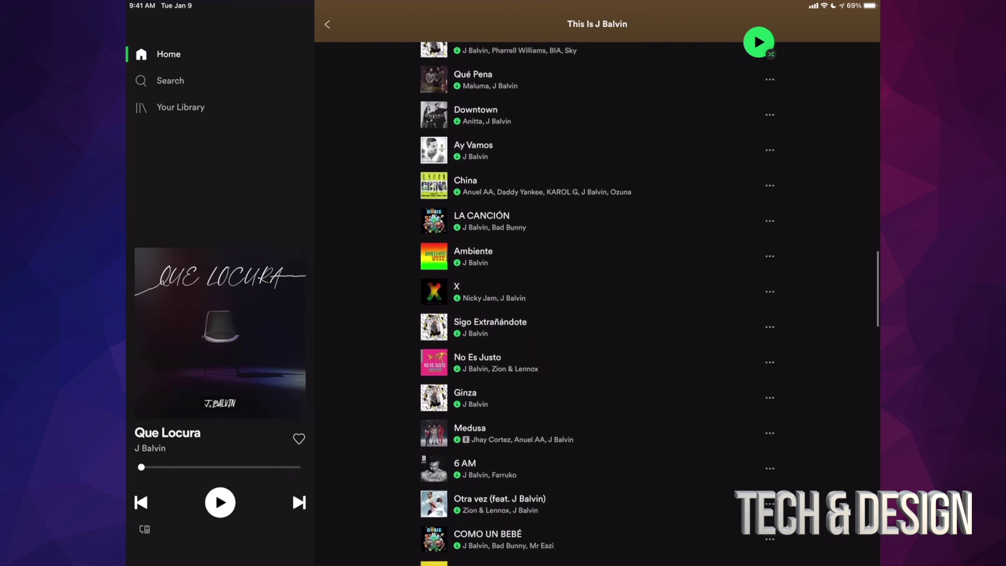
scroll(597, 315, down, 3)
scroll(597, 314, down, 5)
scroll(598, 314, down, 1)
scroll(598, 314, down, 3)
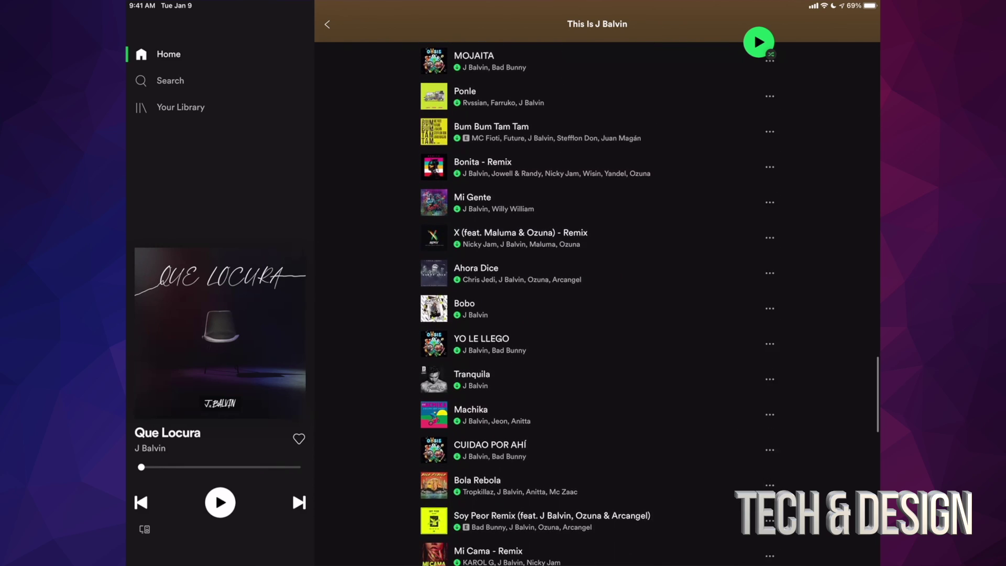
scroll(597, 314, down, 5)
scroll(597, 315, down, 2)
scroll(597, 314, down, 4)
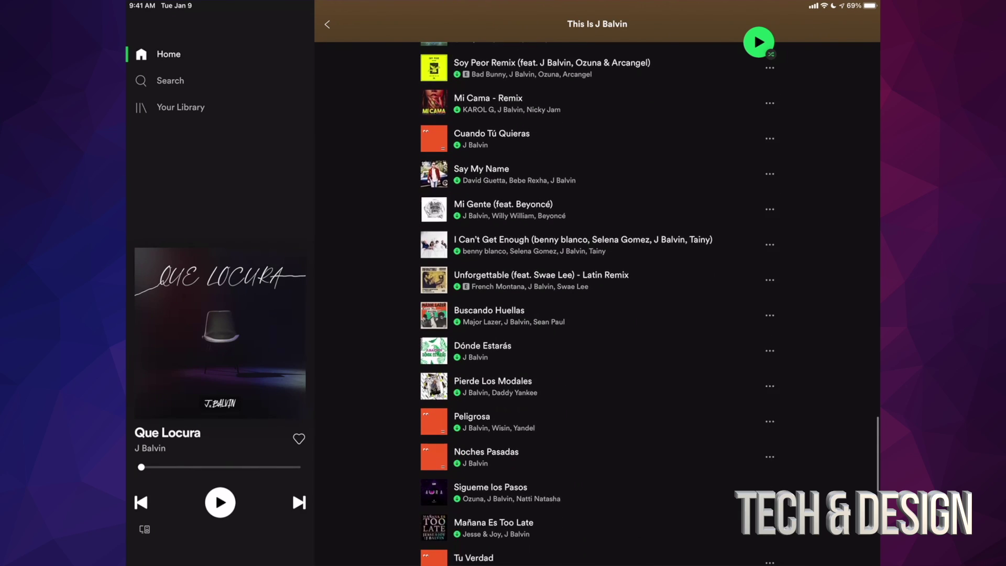
scroll(597, 315, down, 3)
scroll(597, 314, down, 3)
scroll(597, 315, down, 5)
scroll(597, 315, down, 1)
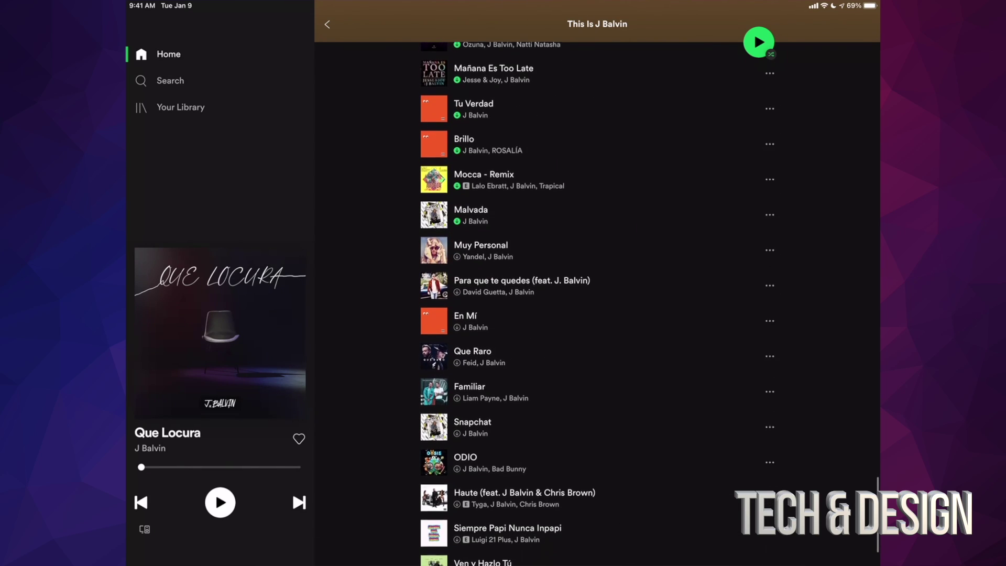
scroll(597, 315, up, 1)
scroll(598, 315, up, 1)
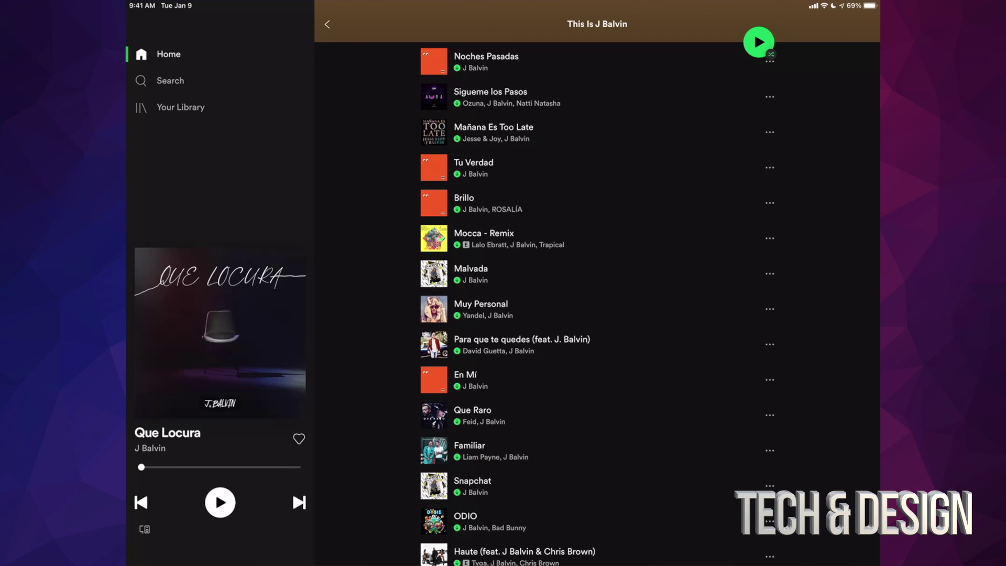
scroll(597, 290, down, 3)
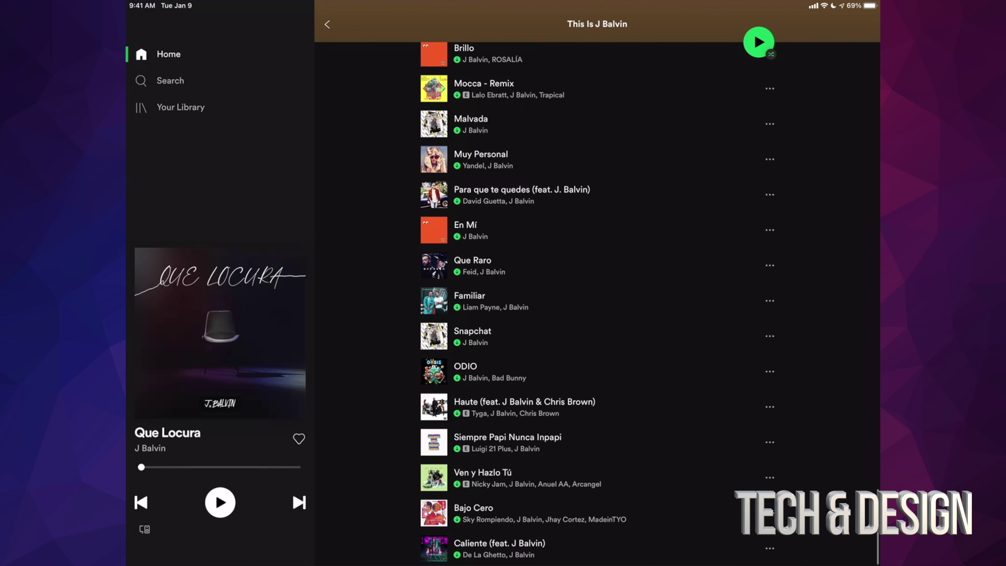
scroll(597, 304, up, 15)
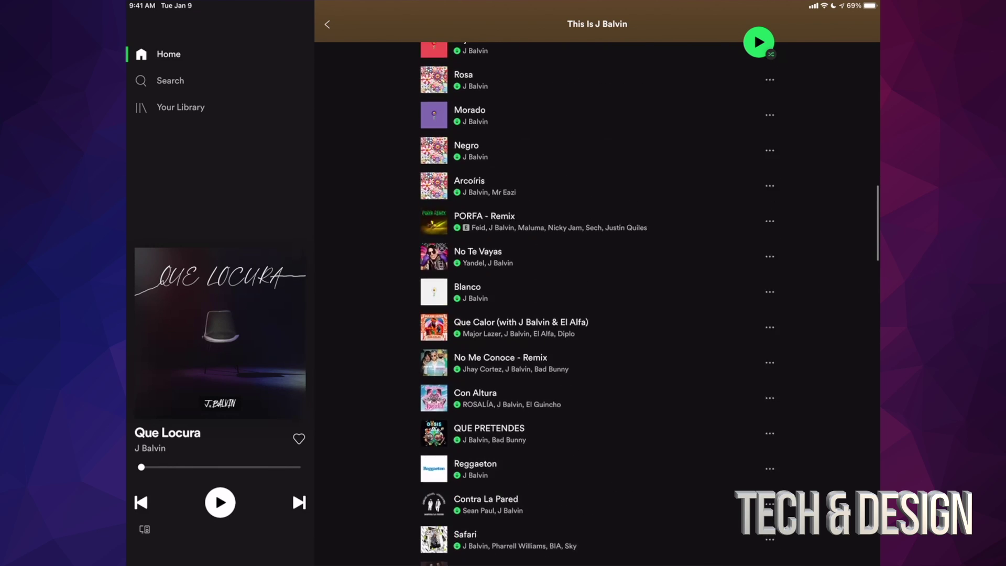
scroll(597, 283, up, 3)
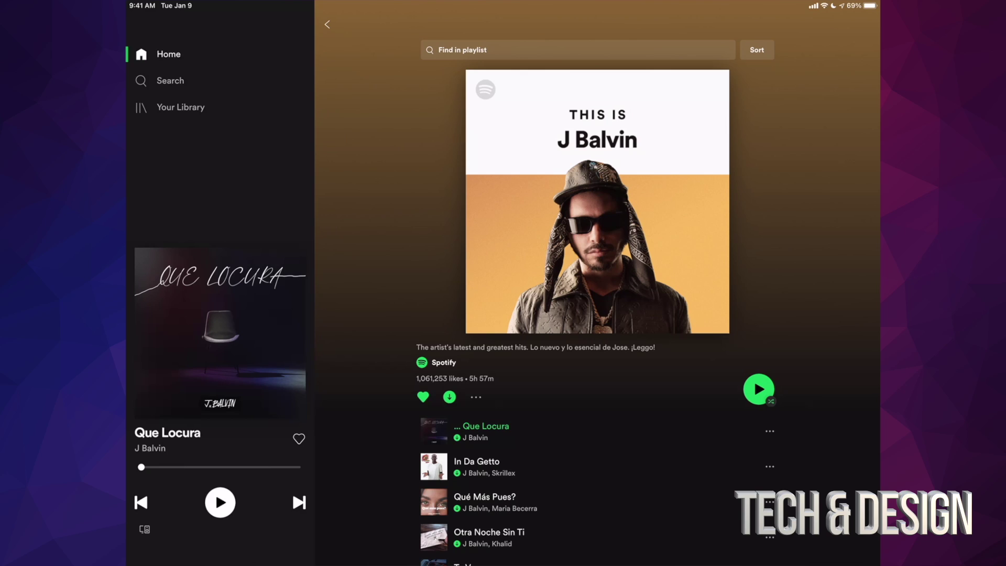
Step: Switch Wi-Fi off in Control Center and go back to Spotify
click(856, 6)
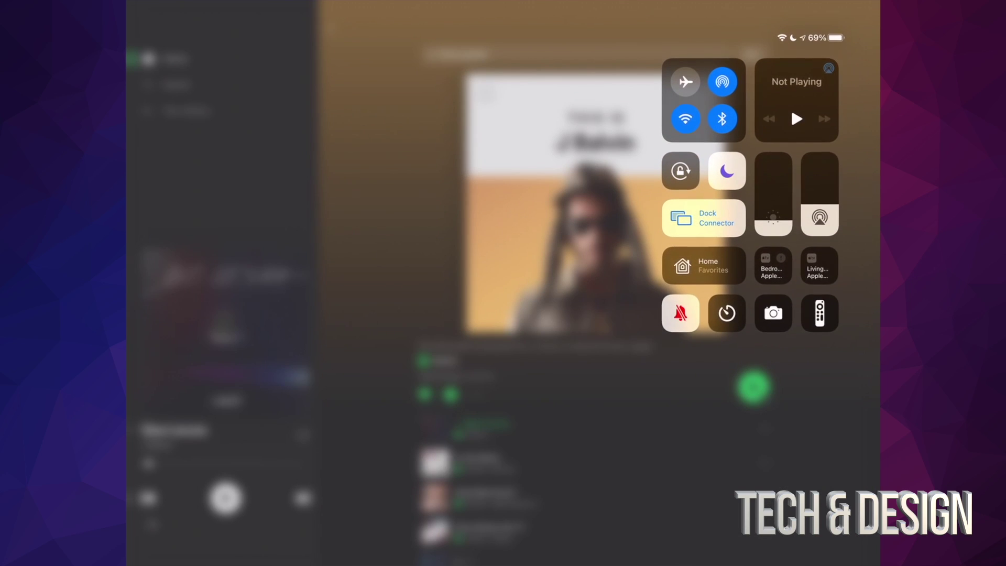
click(684, 120)
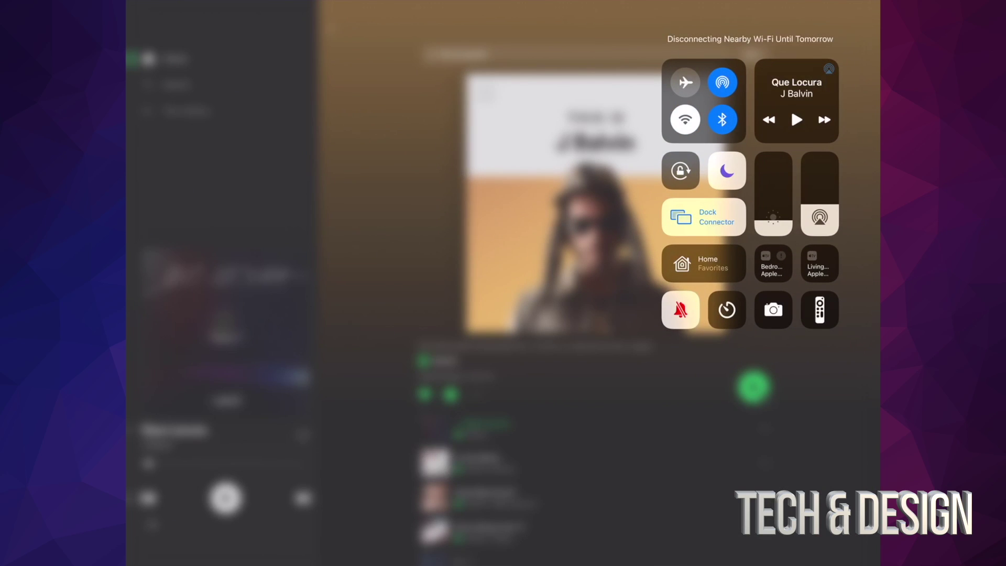
click(550, 236)
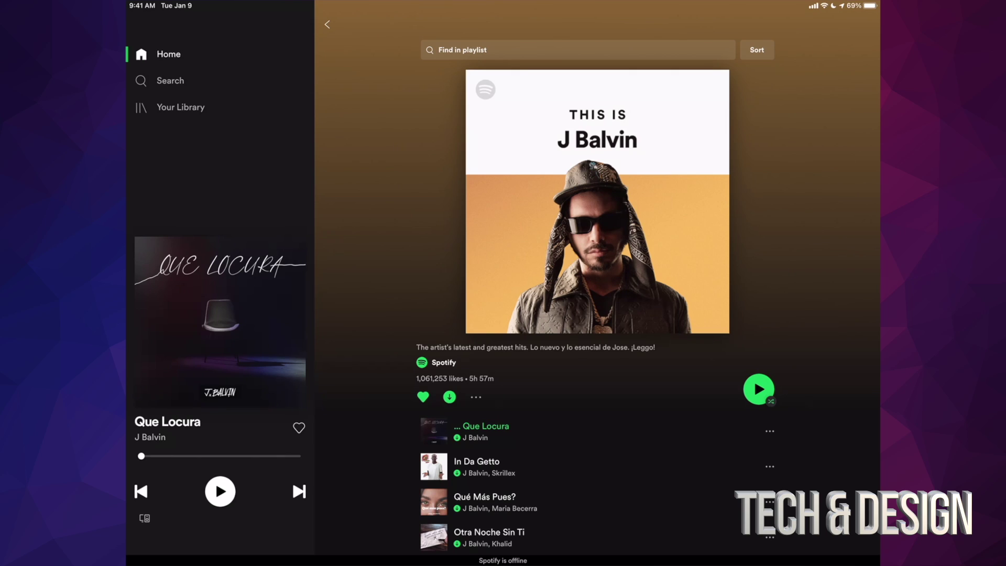
scroll(597, 314, down, 5)
scroll(597, 314, down, 4)
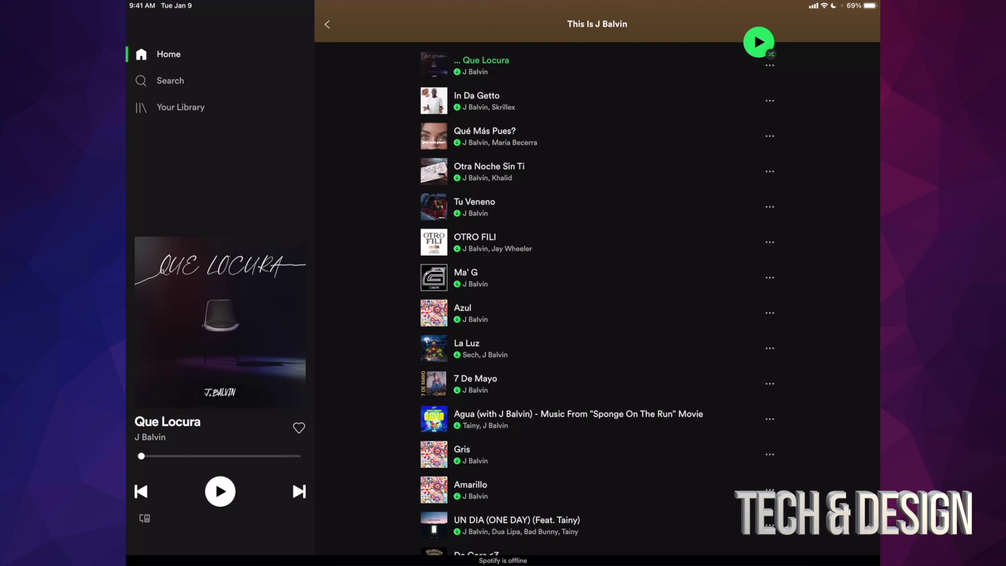
Step: Play 'Ma' G' from the downloaded J Balvin playlist, then pause it
click(475, 277)
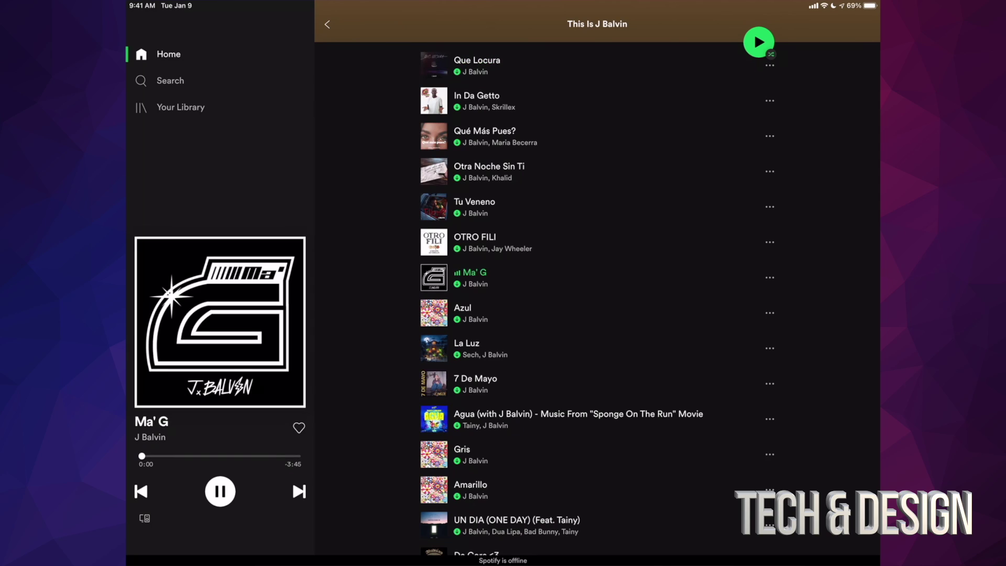
click(220, 491)
Step: Open 'This Is John Sebastian' from Home to see its unavailable tracks, then return Home
click(327, 24)
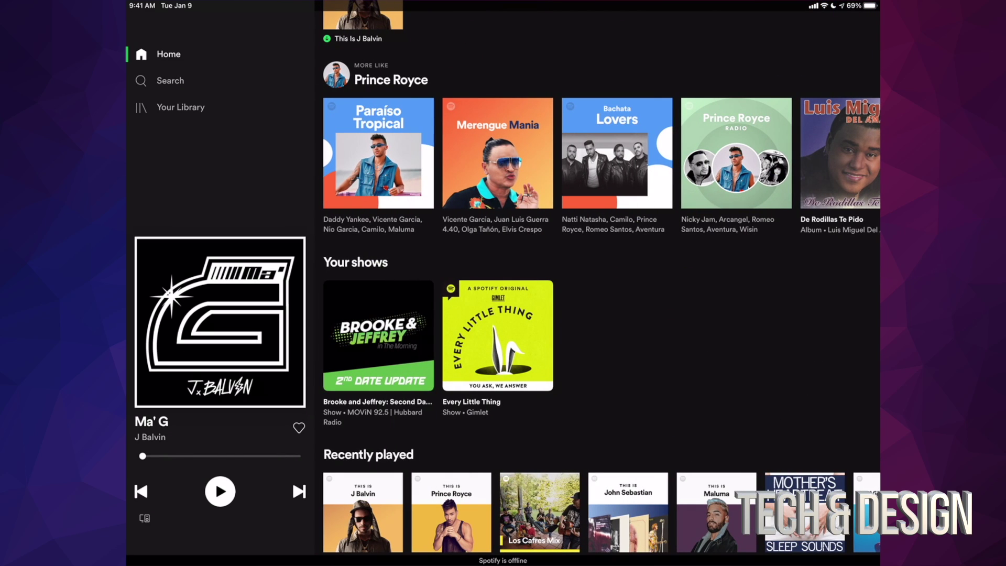
scroll(601, 283, down, 5)
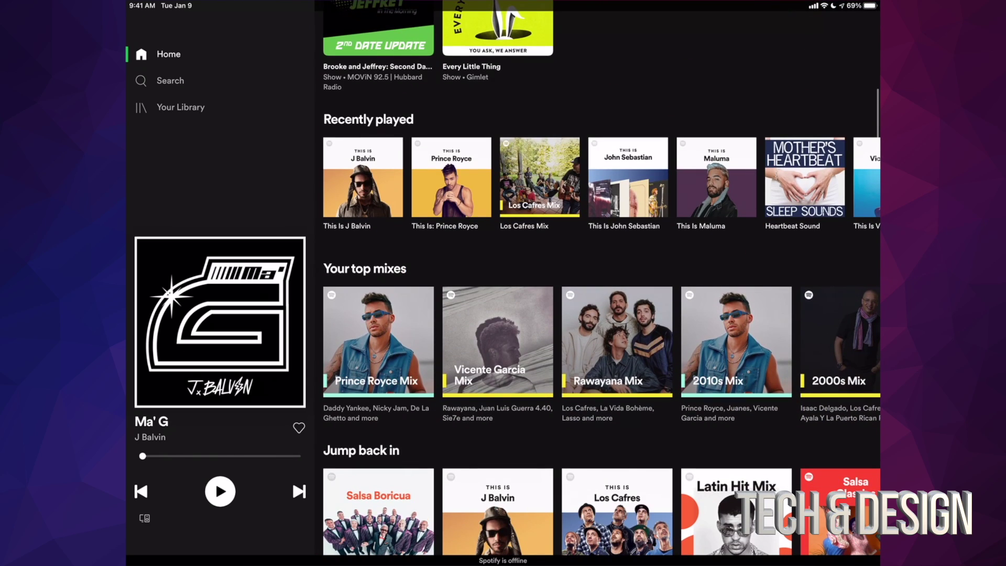
click(628, 177)
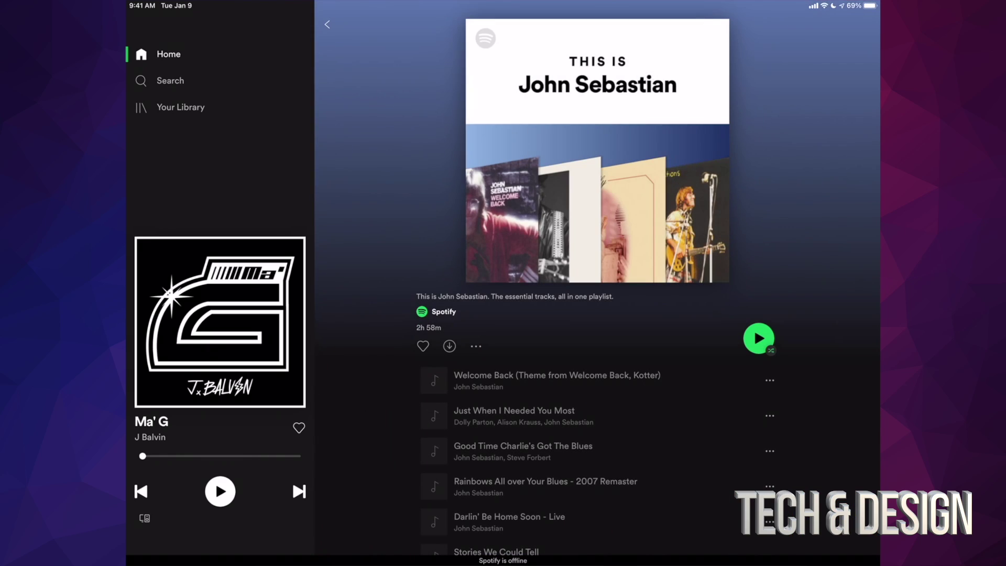
scroll(598, 314, down, 3)
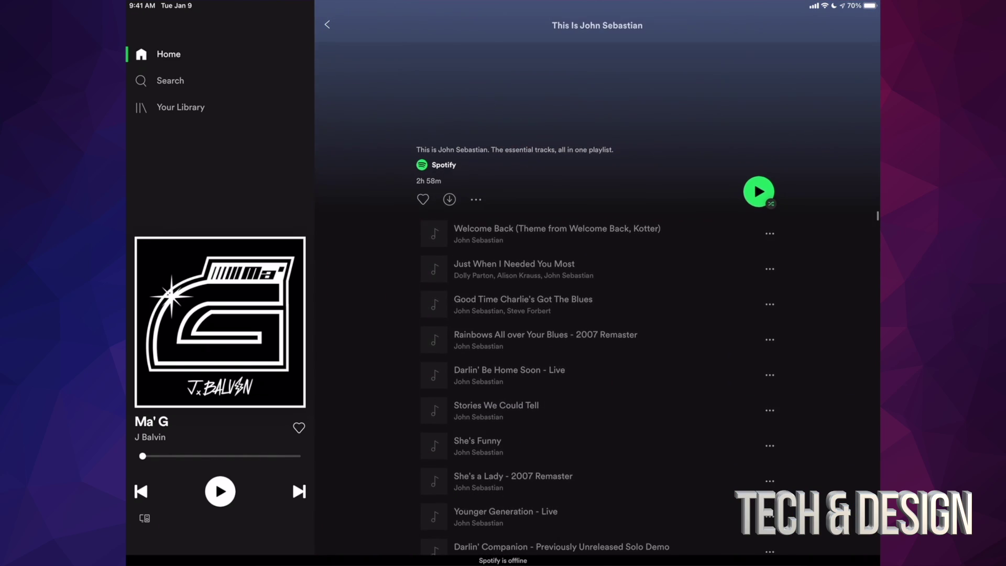
scroll(597, 314, up, 2)
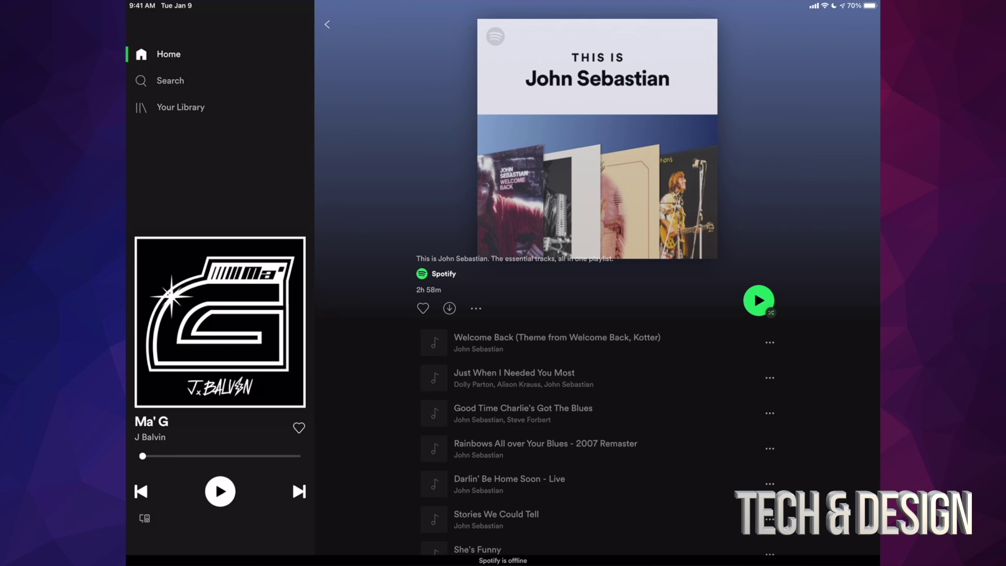
scroll(597, 314, down, 2)
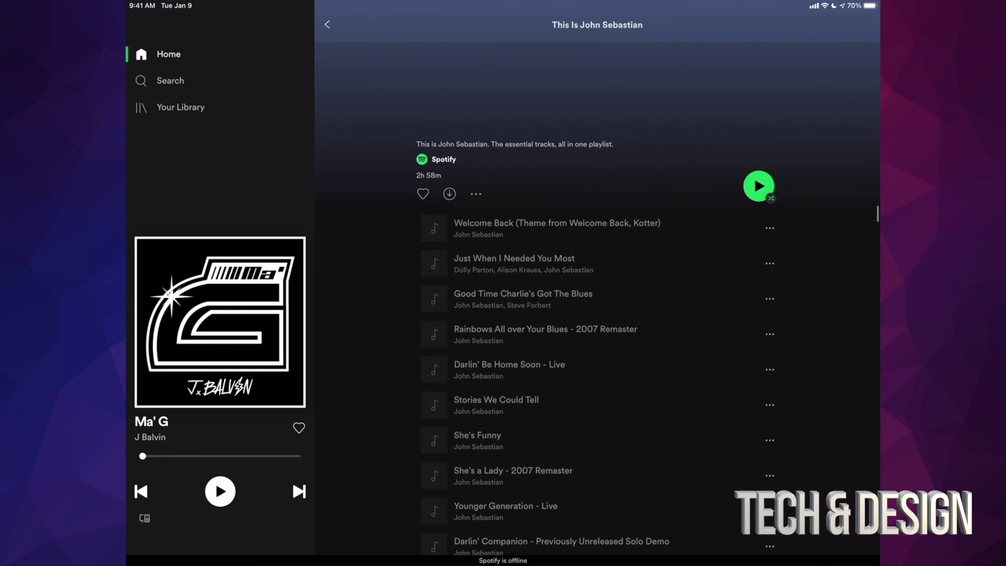
scroll(598, 314, up, 3)
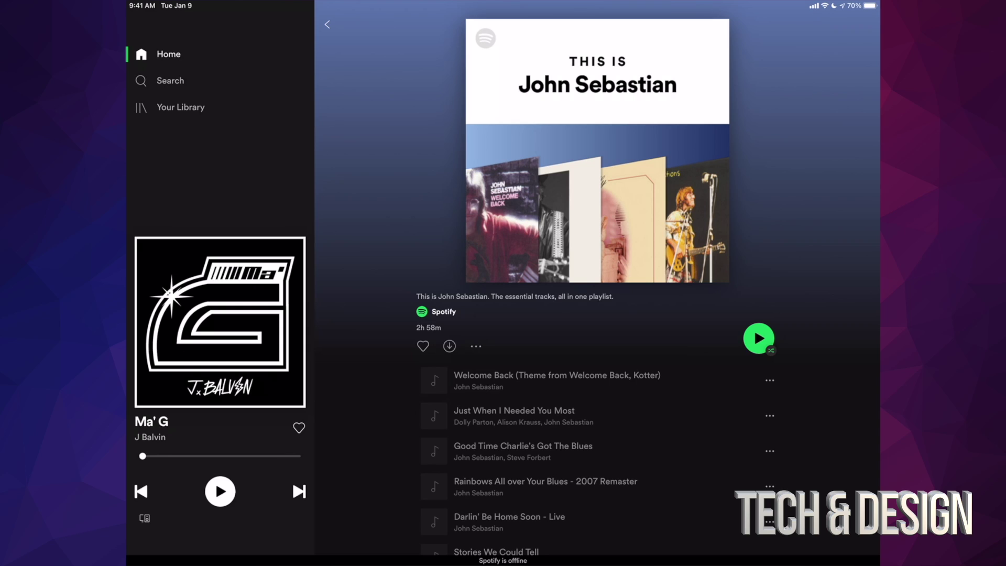
click(327, 24)
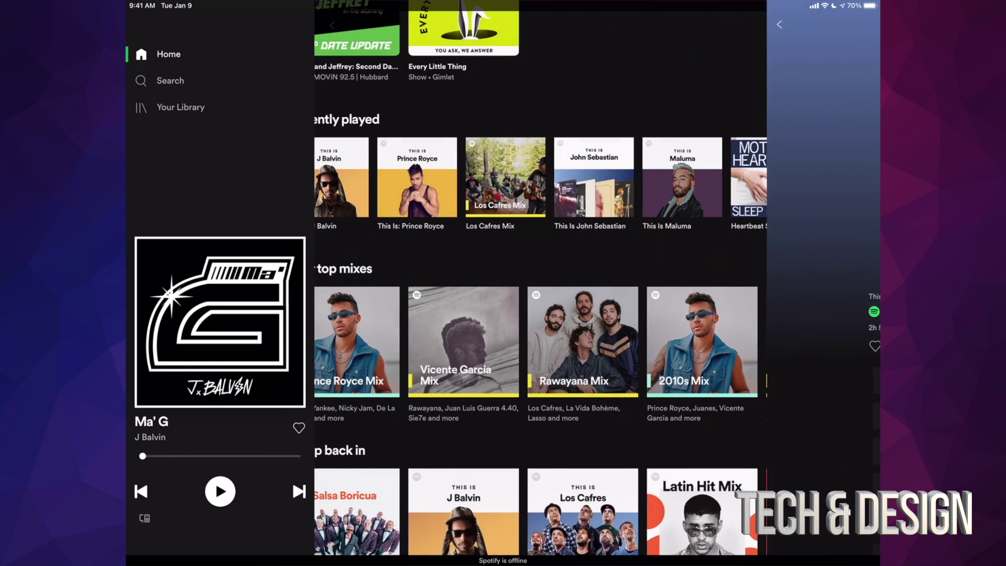
scroll(597, 314, down, 2)
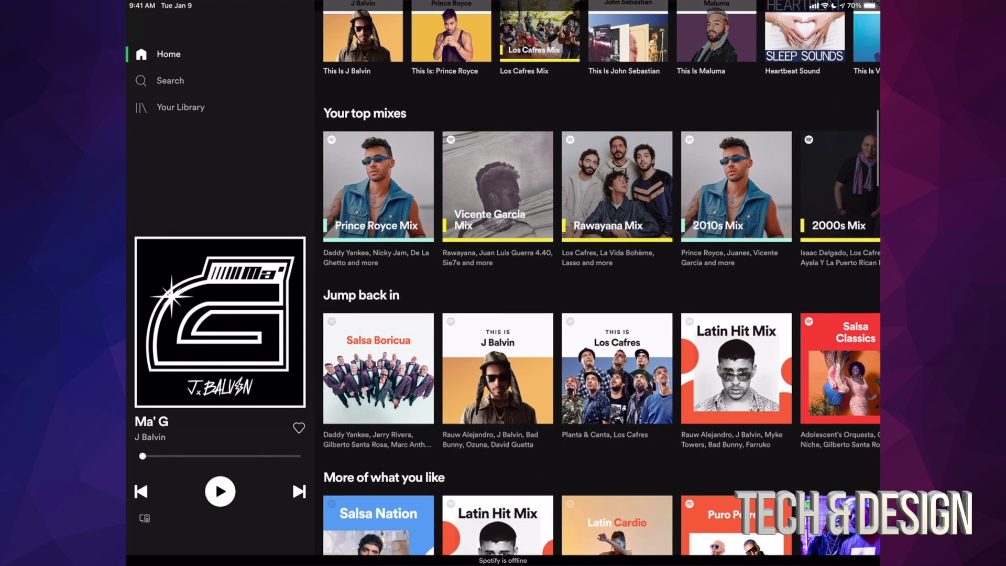
Step: Play '7 De Mayo' from 'This Is J Balvin', pause it, and return Home
click(497, 366)
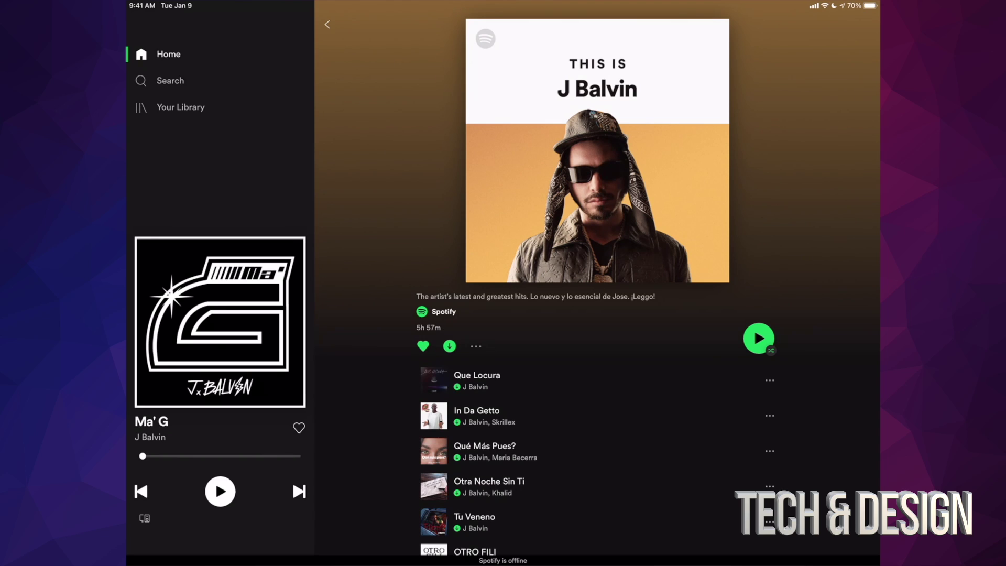
scroll(598, 314, down, 3)
scroll(597, 315, down, 3)
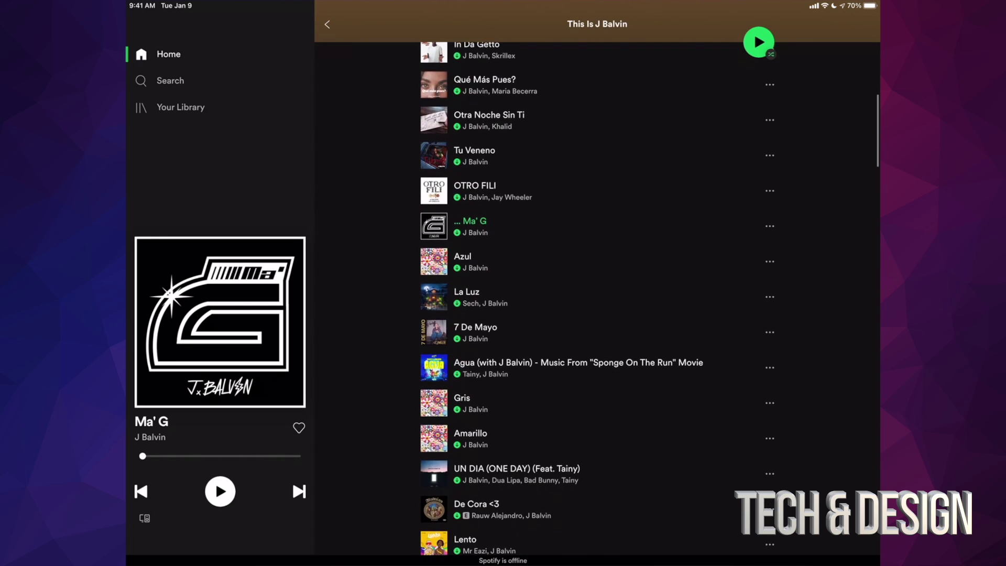
click(476, 332)
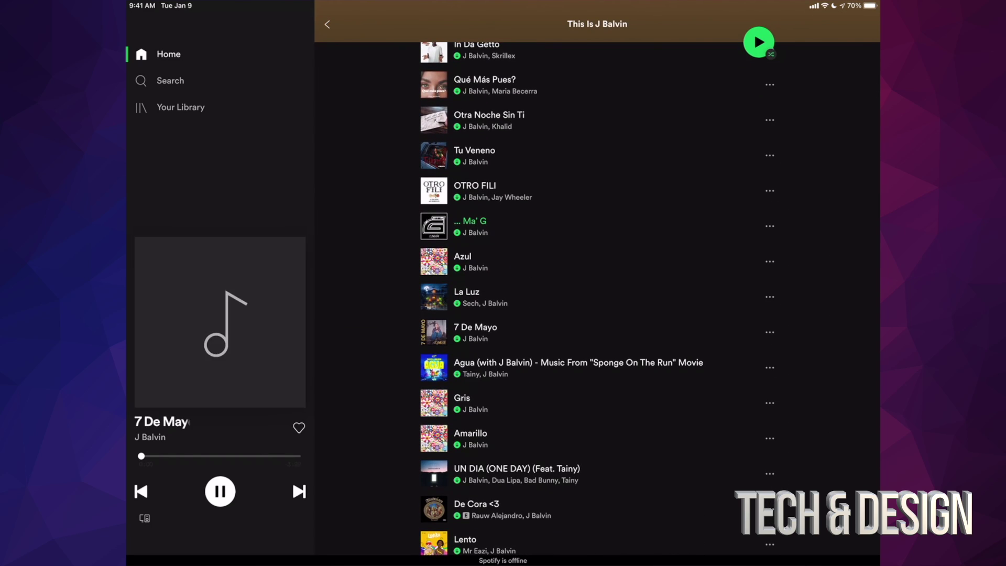
click(220, 491)
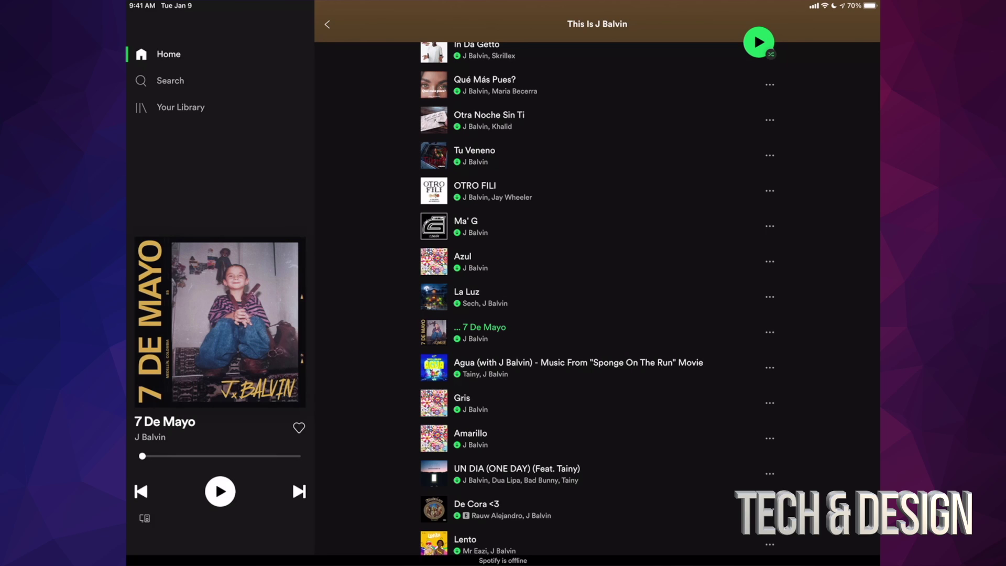
click(327, 24)
scroll(597, 283, up, 2)
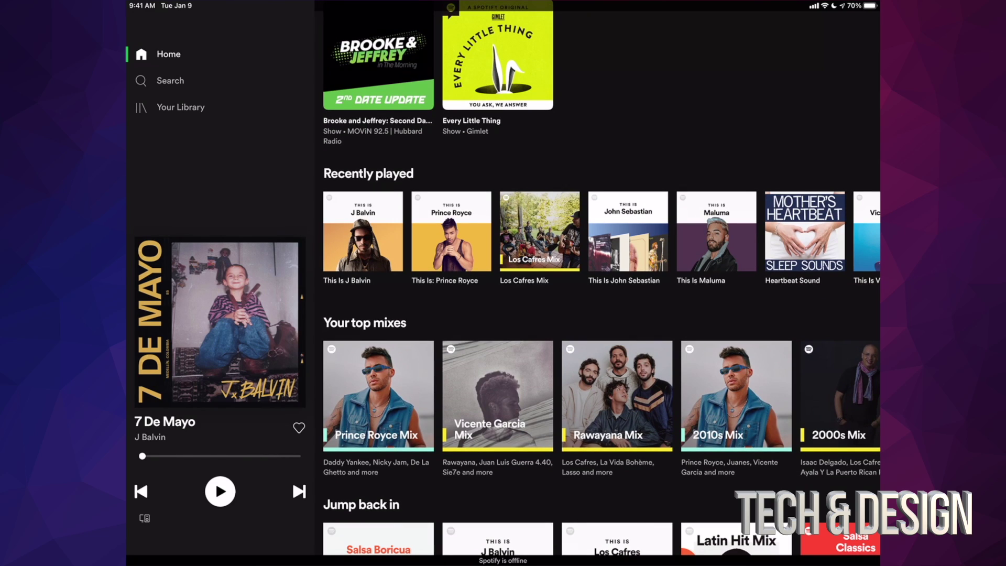
Step: Open 'This Is Maluma' from Recently played and request its download from the options menu
click(715, 231)
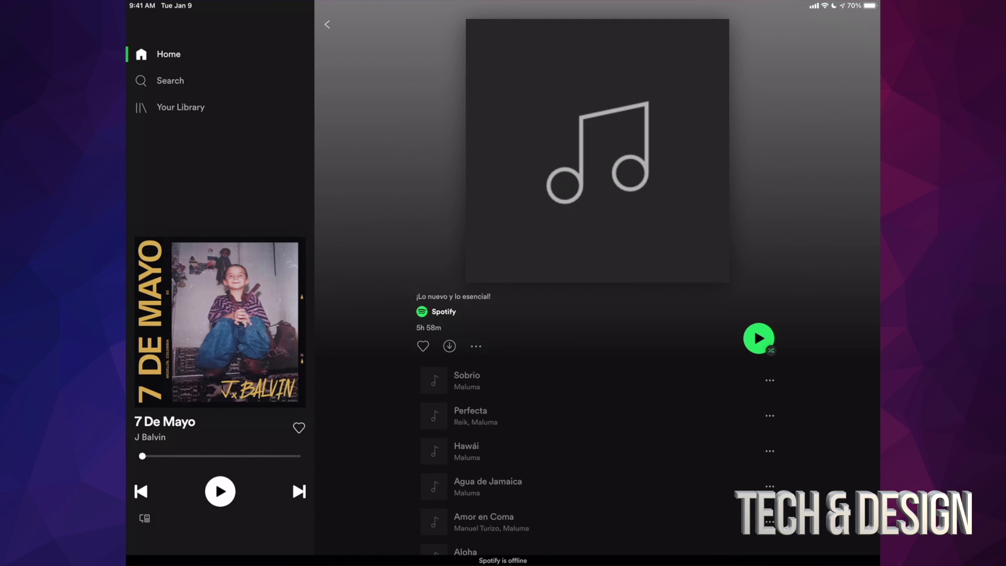
scroll(597, 315, down, 3)
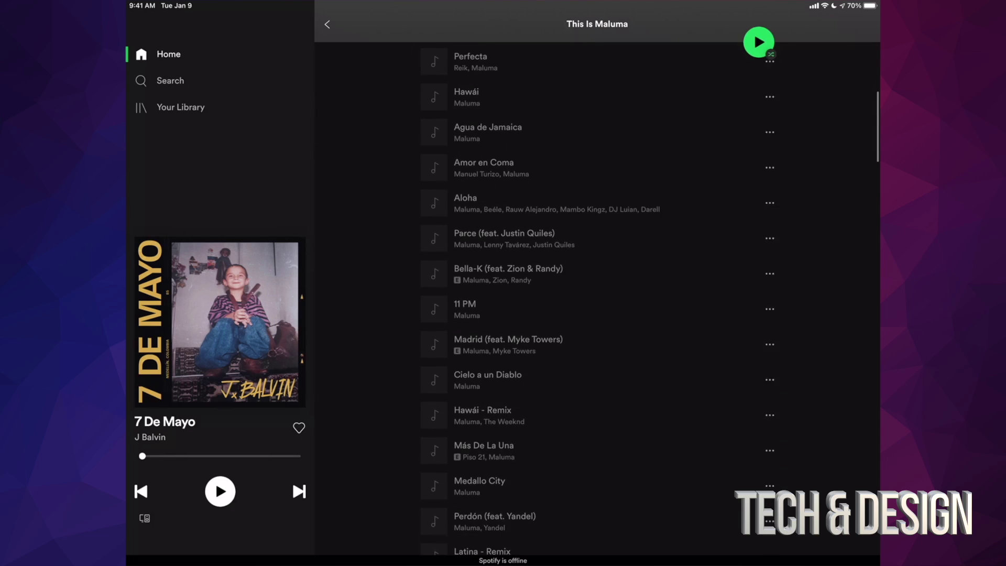
scroll(597, 314, up, 1)
scroll(597, 315, up, 5)
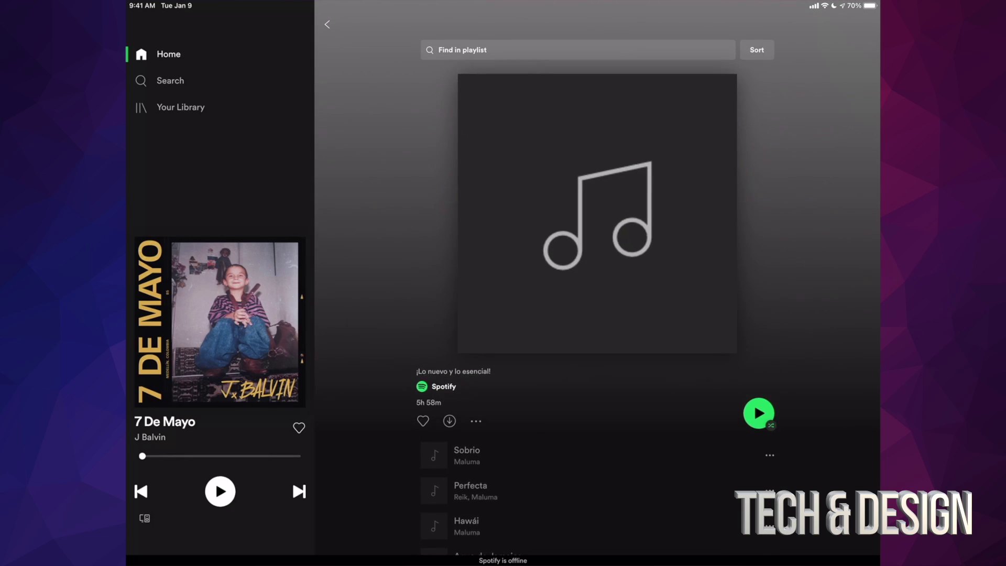
click(475, 397)
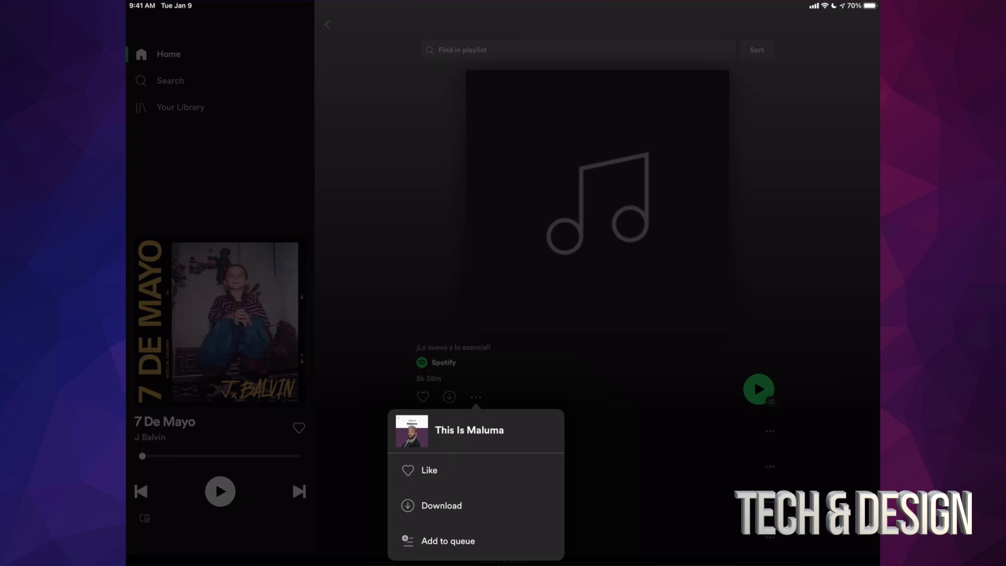
click(440, 506)
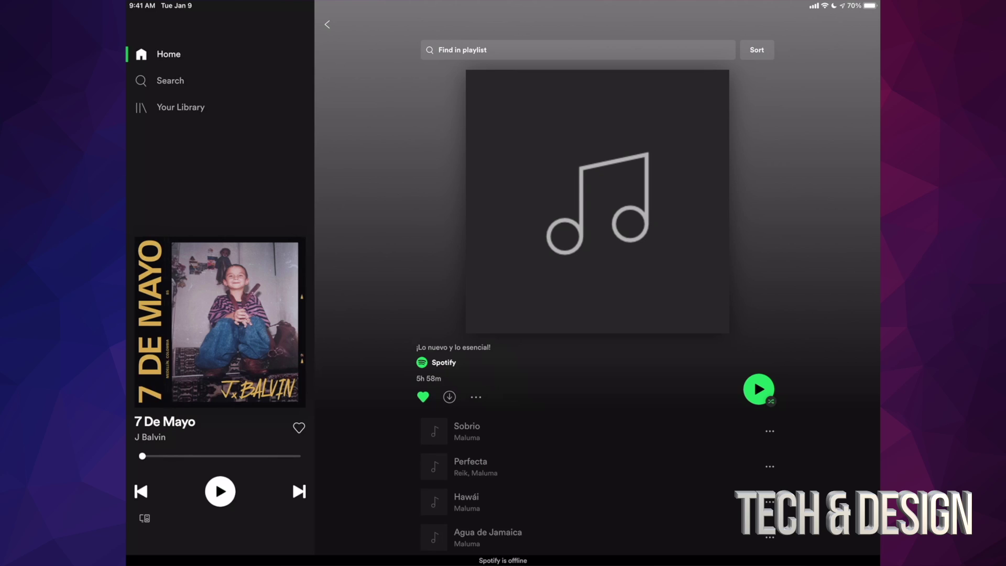
Step: Go Home and open 'This Is J Balvin' from the Music downloads row
click(327, 25)
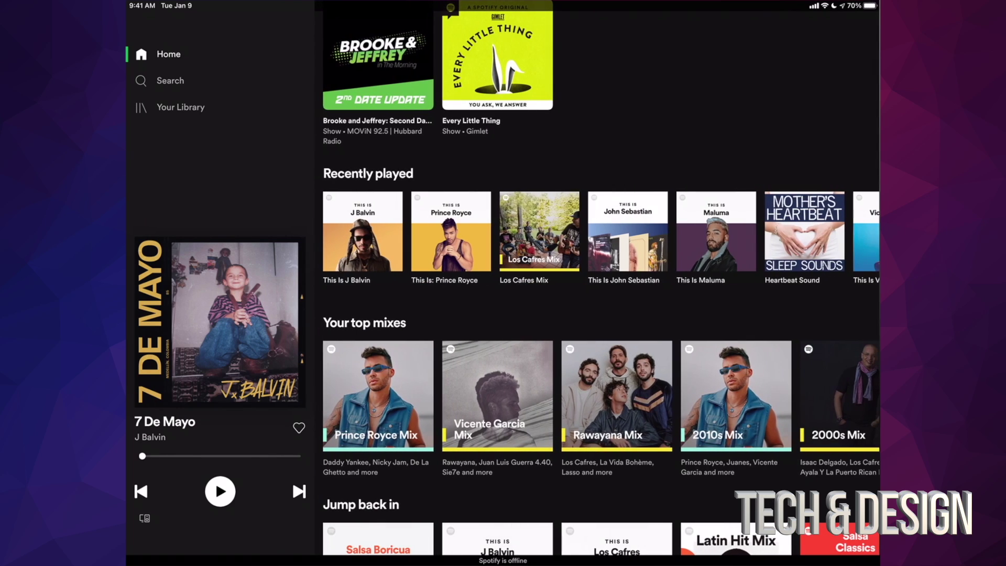
scroll(602, 284, down, 3)
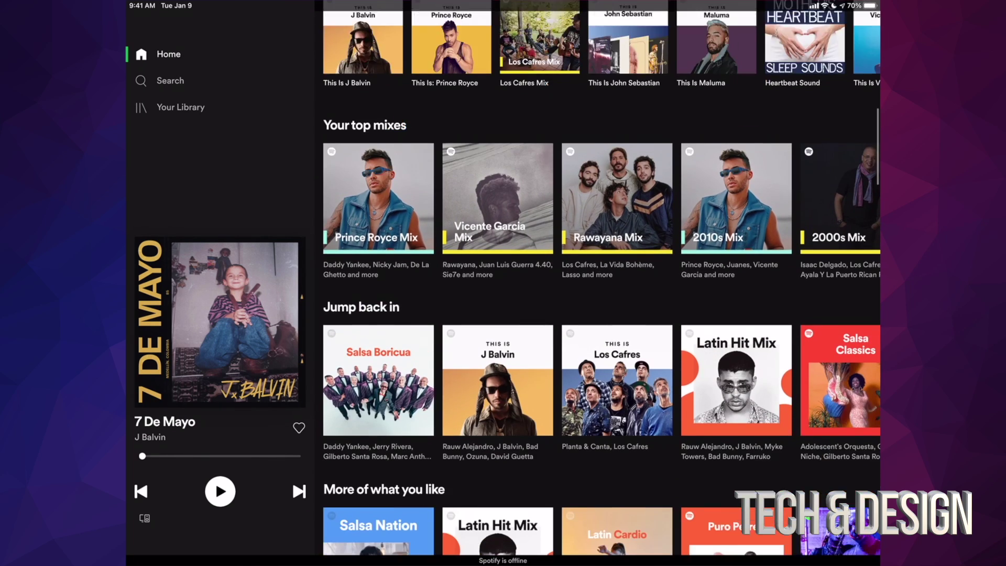
scroll(602, 283, up, 1)
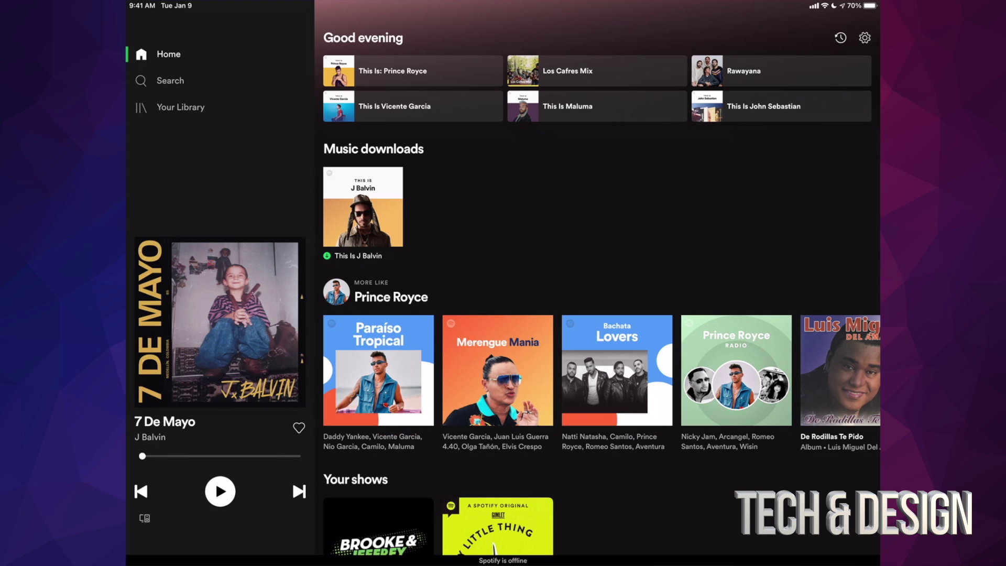
click(362, 209)
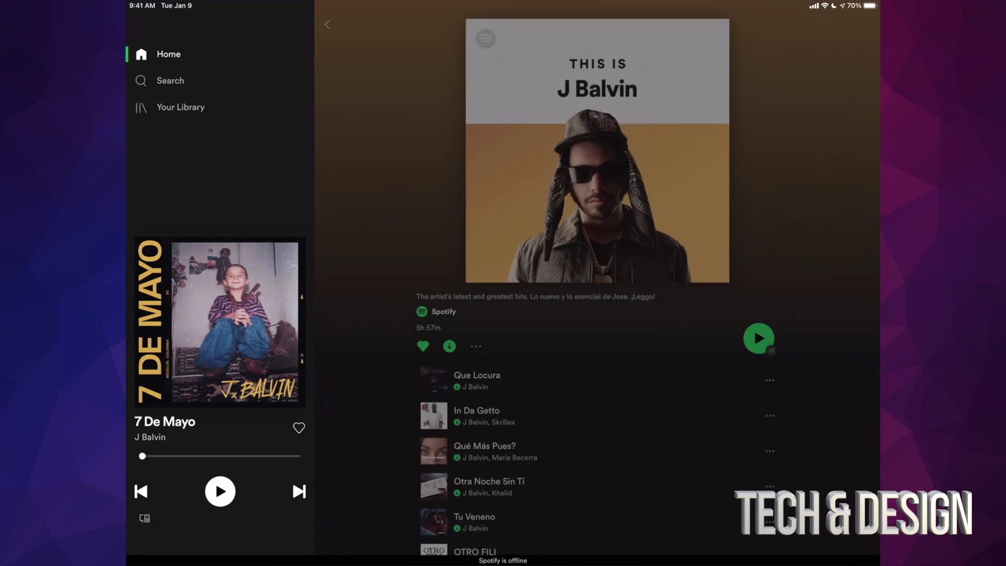
scroll(597, 314, down, 10)
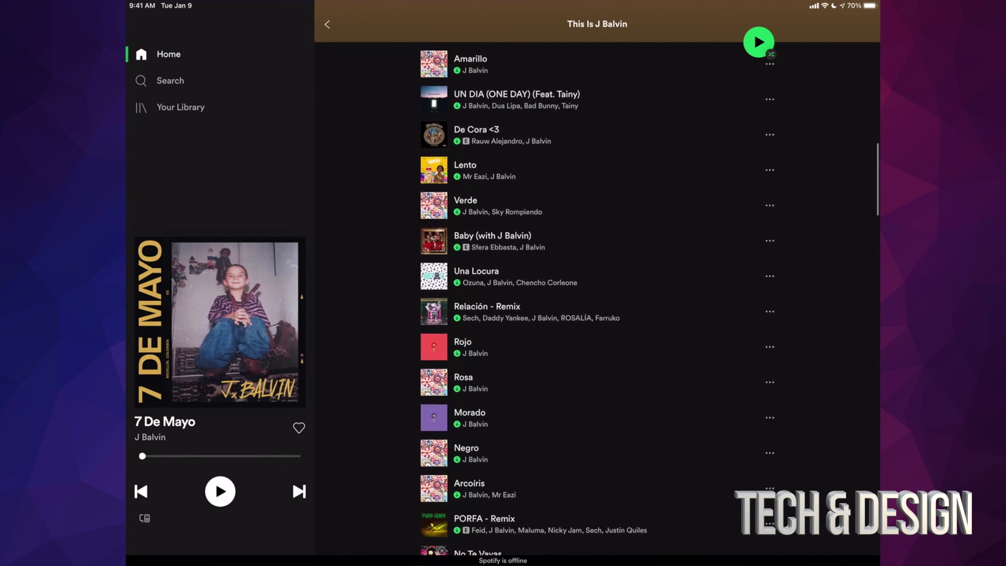
scroll(597, 314, up, 15)
scroll(597, 315, down, 2)
scroll(598, 314, down, 10)
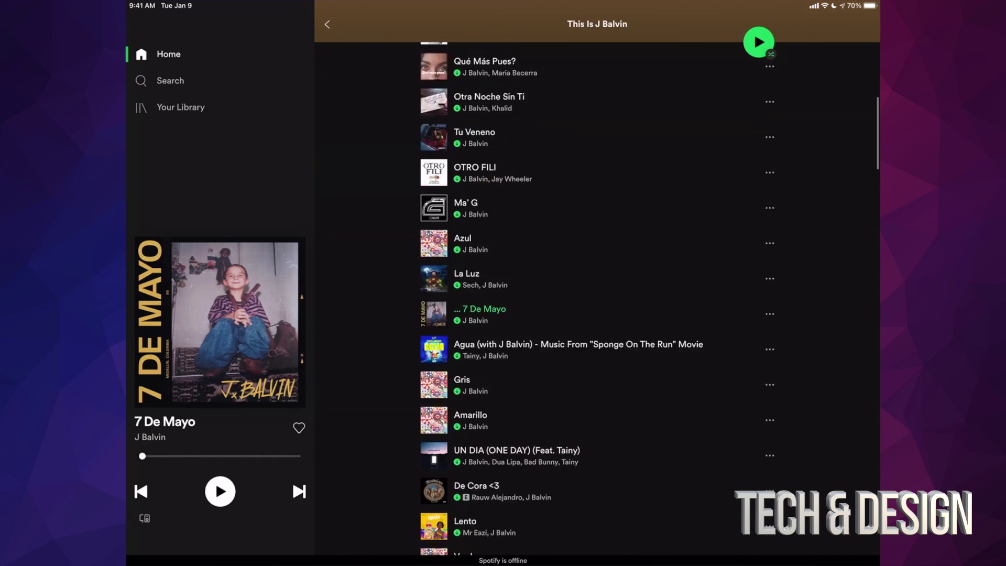
scroll(597, 315, down, 5)
scroll(597, 314, down, 5)
scroll(598, 314, down, 5)
scroll(597, 315, down, 5)
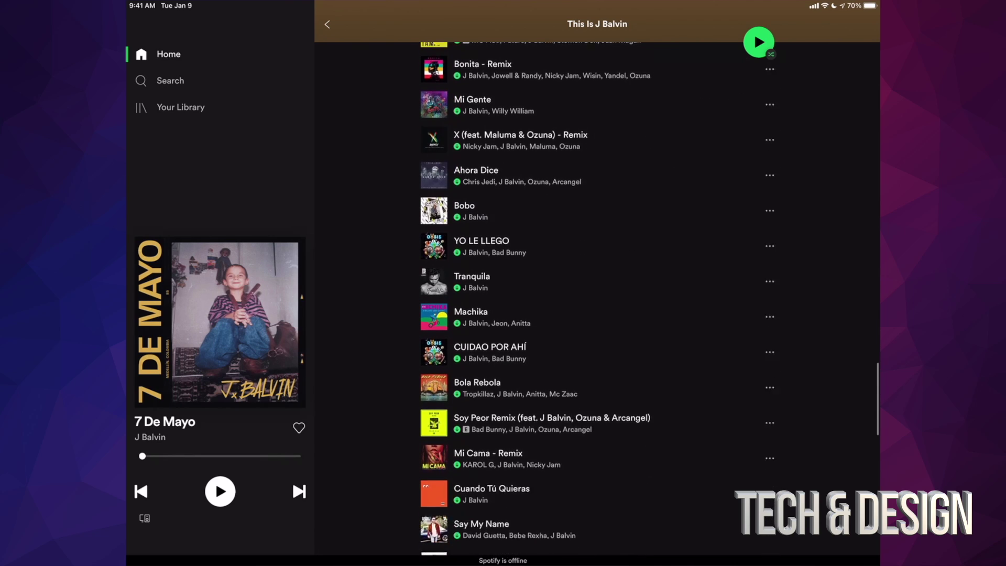
scroll(598, 314, down, 5)
scroll(597, 315, down, 5)
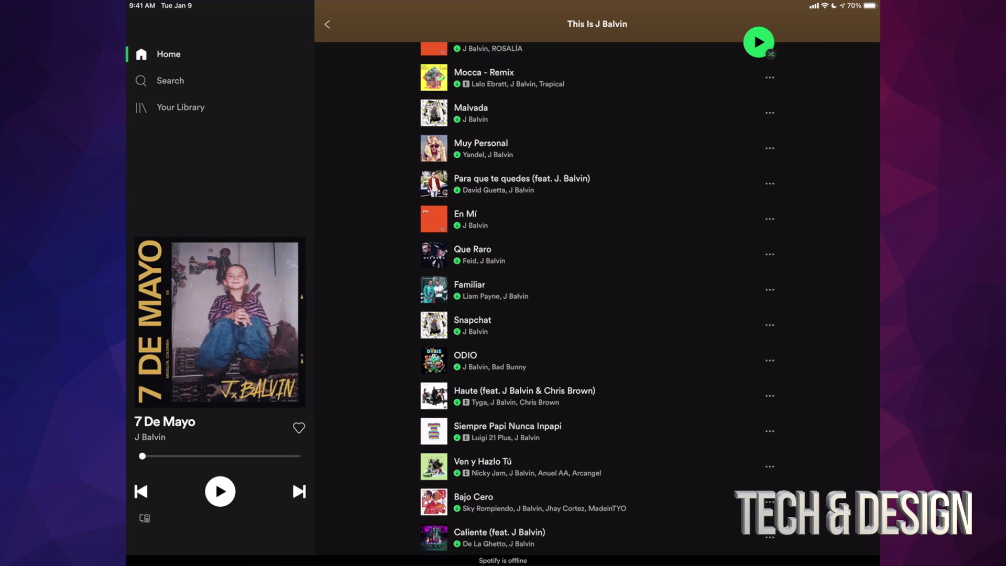
scroll(598, 314, up, 5)
scroll(597, 315, up, 5)
scroll(597, 314, up, 5)
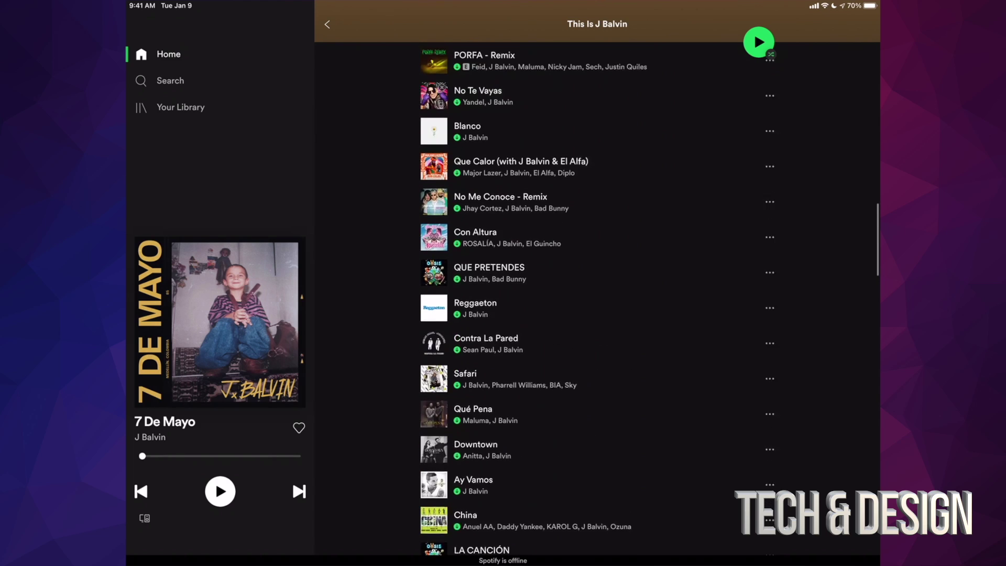
scroll(597, 315, up, 5)
Step: Go to the Home page and open Settings with the gear icon
click(328, 25)
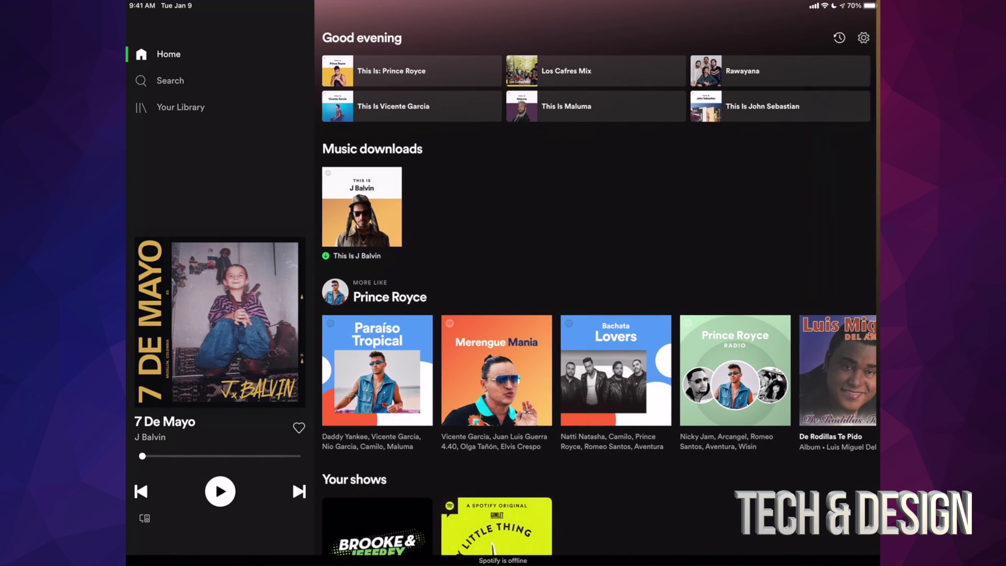
scroll(598, 314, up, 2)
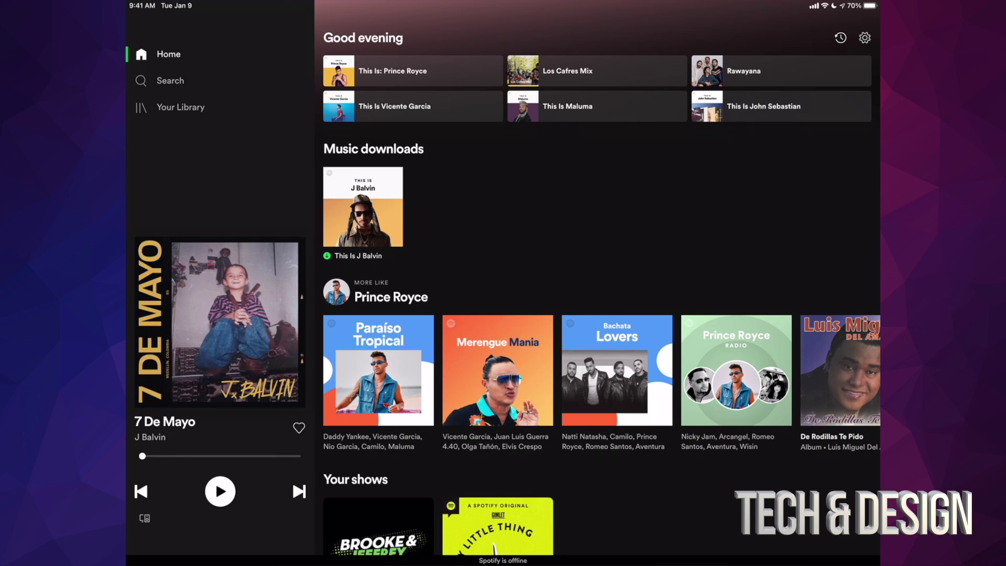
click(865, 36)
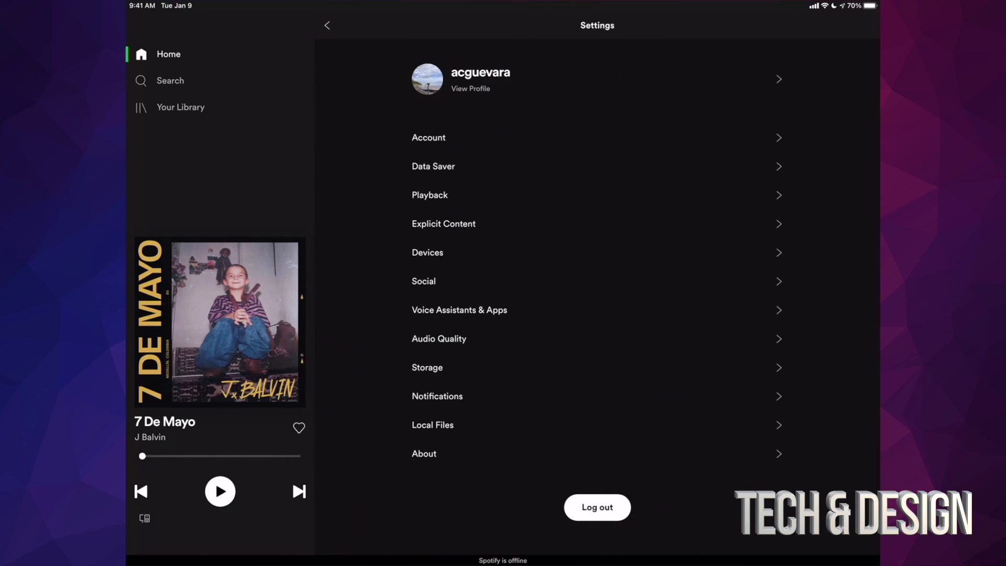
Step: Check that Audio Quality shows Normal download quality, then back out to Home
click(439, 339)
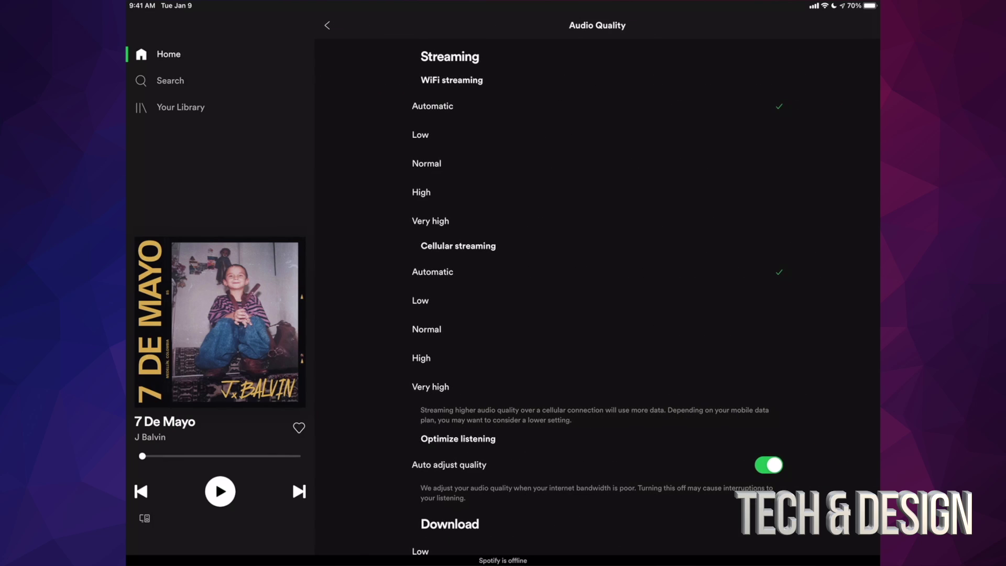
scroll(598, 299, down, 3)
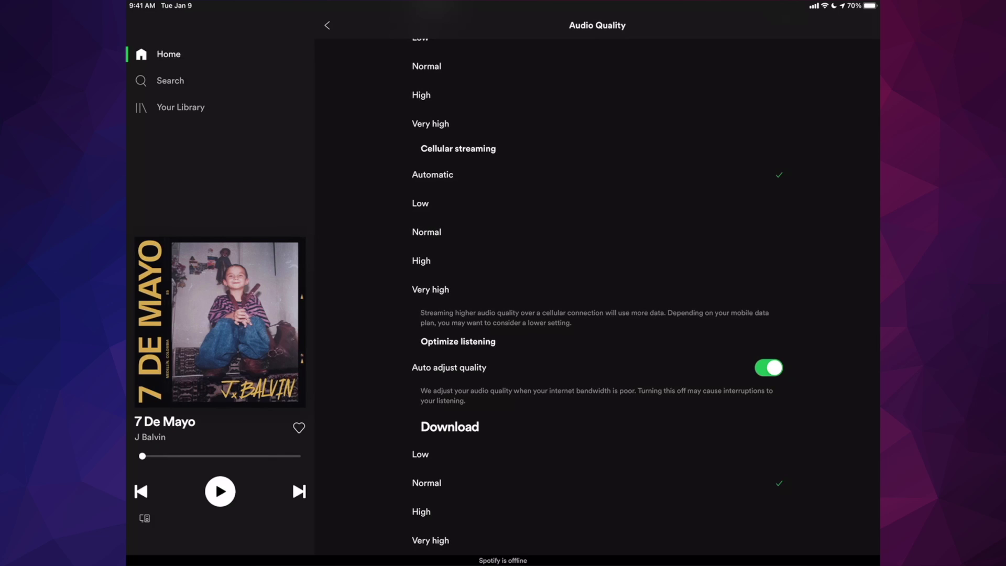
click(326, 25)
click(327, 26)
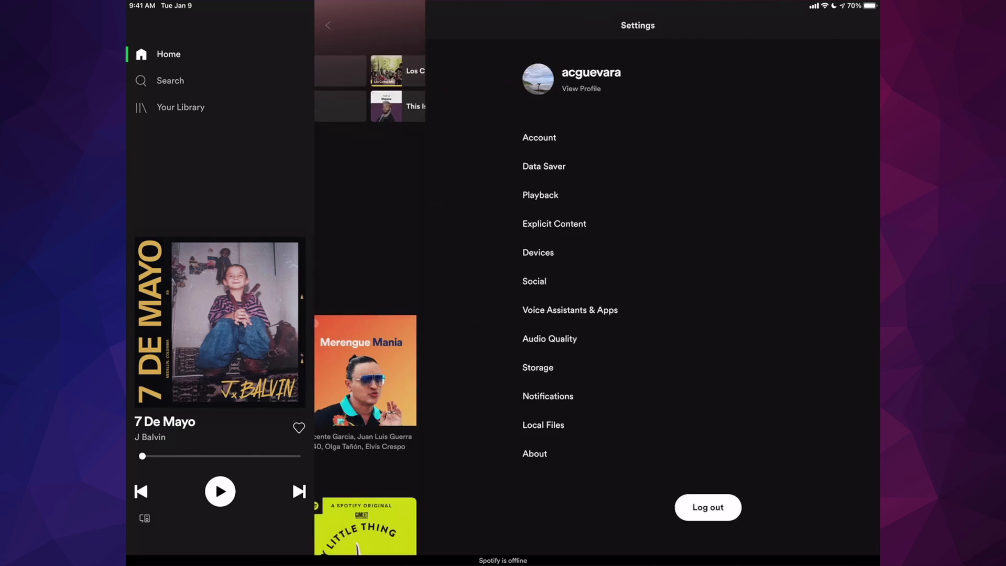